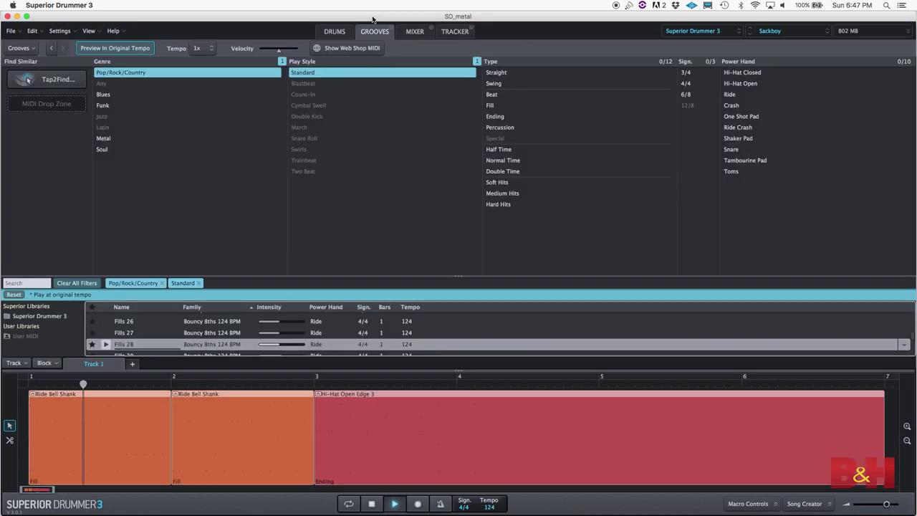
View the mixer channel strips, then return to the drum kit construction view
click(412, 30)
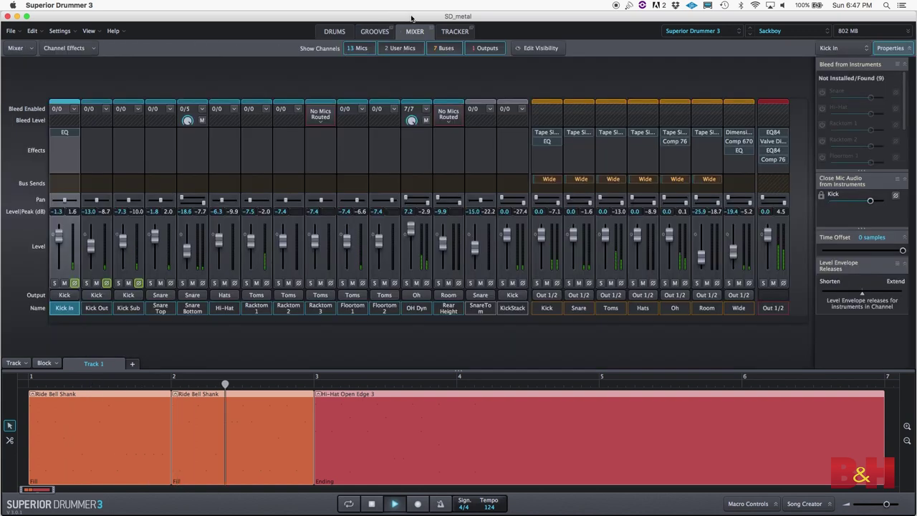
click(334, 31)
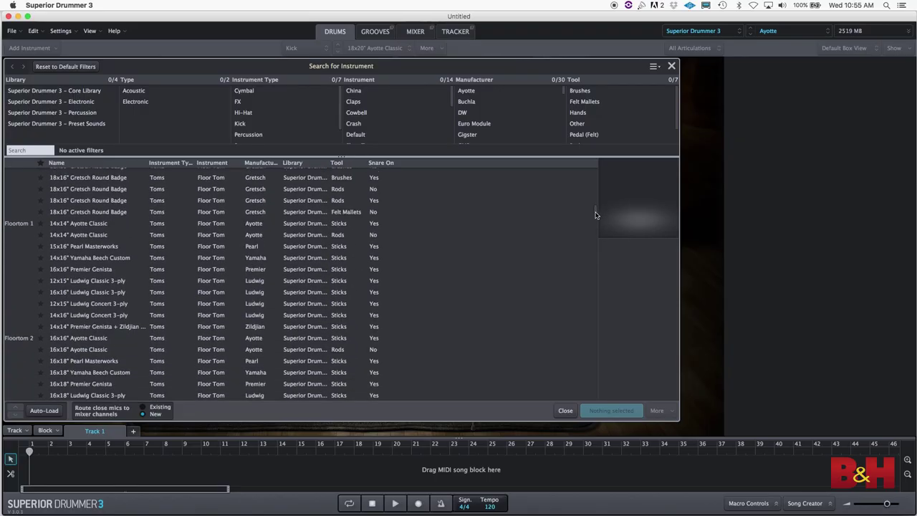
Scroll through the instrument search results, close the search, and bring up the presets list
scroll(595, 213, down, 10)
scroll(595, 212, down, 10)
scroll(595, 232, down, 10)
scroll(592, 248, down, 10)
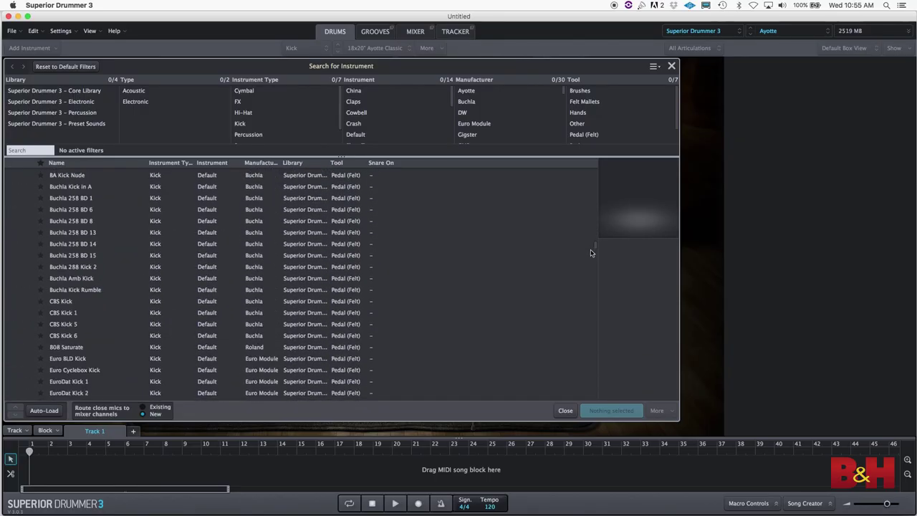
scroll(592, 252, down, 10)
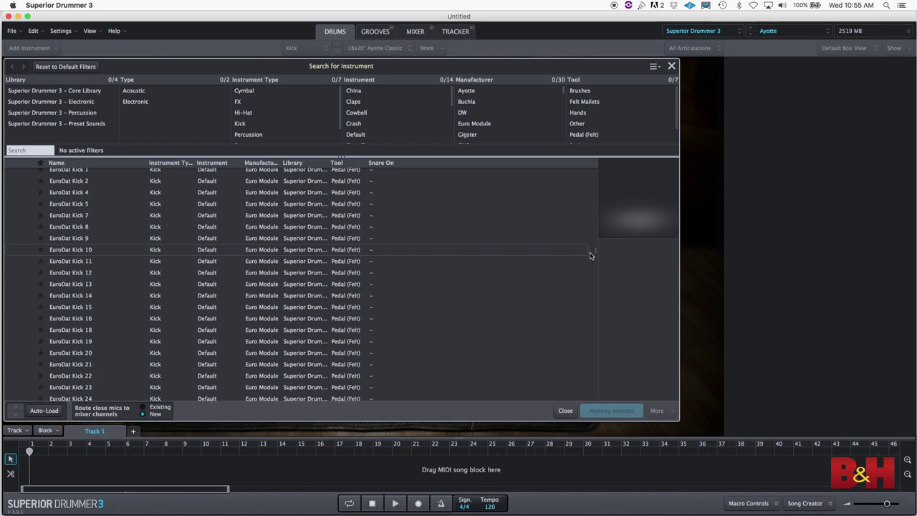
click(671, 65)
click(788, 31)
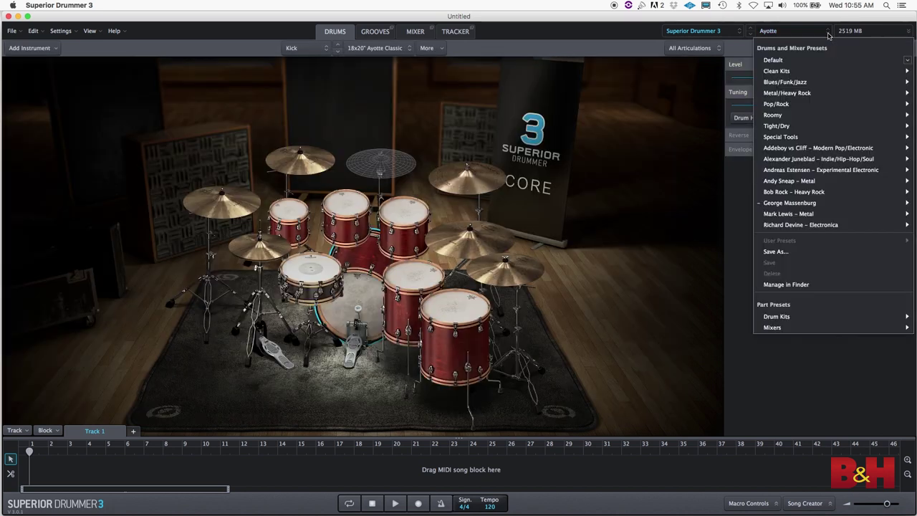
mouse_move(789, 203)
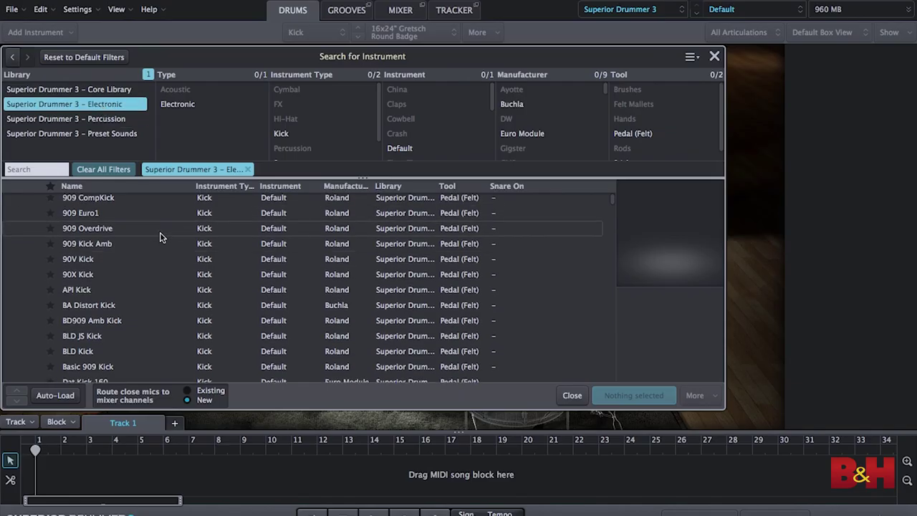
Scroll down through the electronic kick sounds in the instrument search list
scroll(160, 237, down, 1)
scroll(160, 237, down, 2)
scroll(159, 237, down, 1)
scroll(160, 237, down, 1)
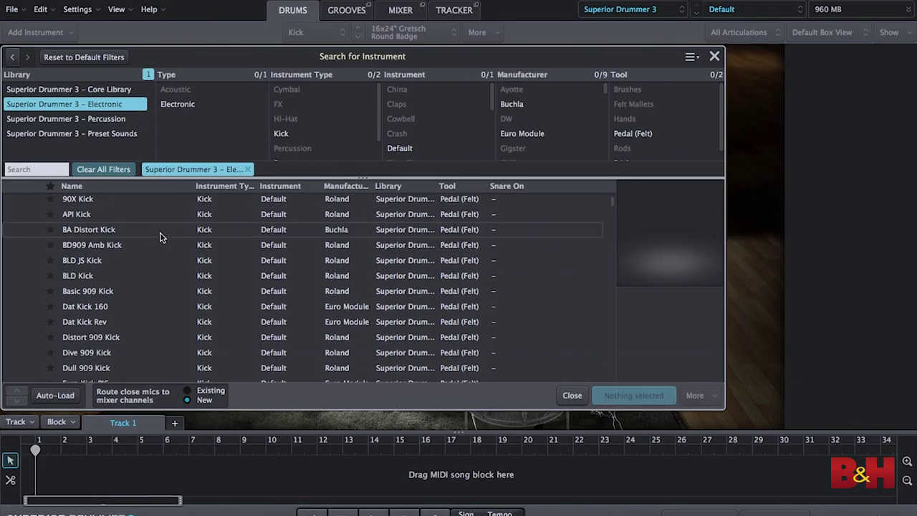
scroll(160, 237, down, 1)
scroll(159, 238, down, 1)
scroll(160, 237, down, 1)
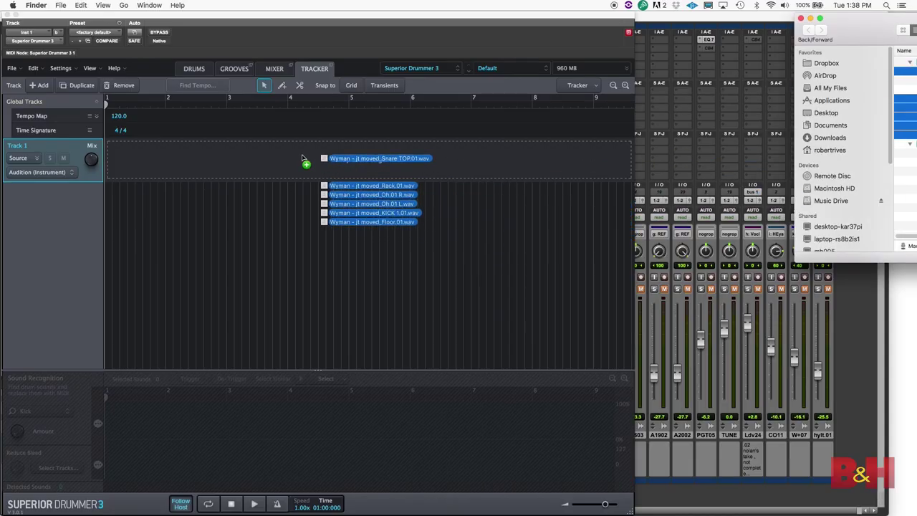
Load the six drum WAV recordings into the Tracker and close Finder
drag(899, 78, 307, 158)
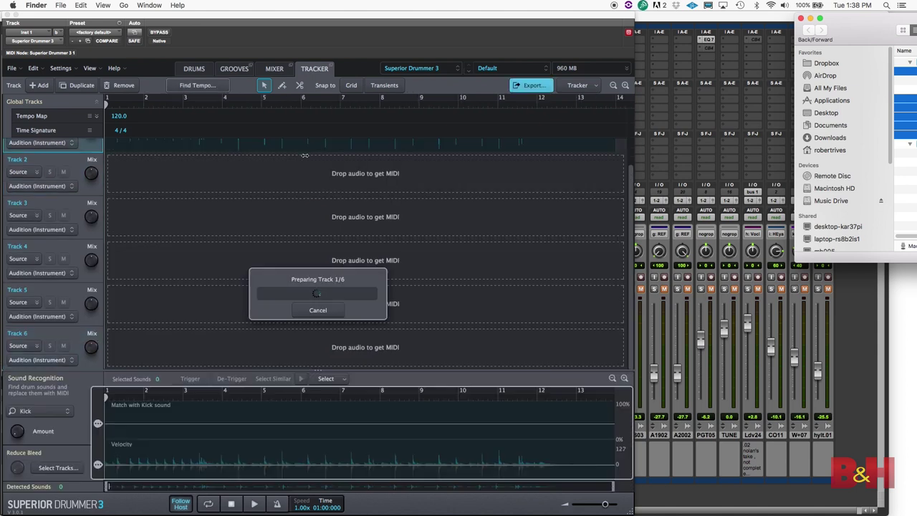
click(801, 18)
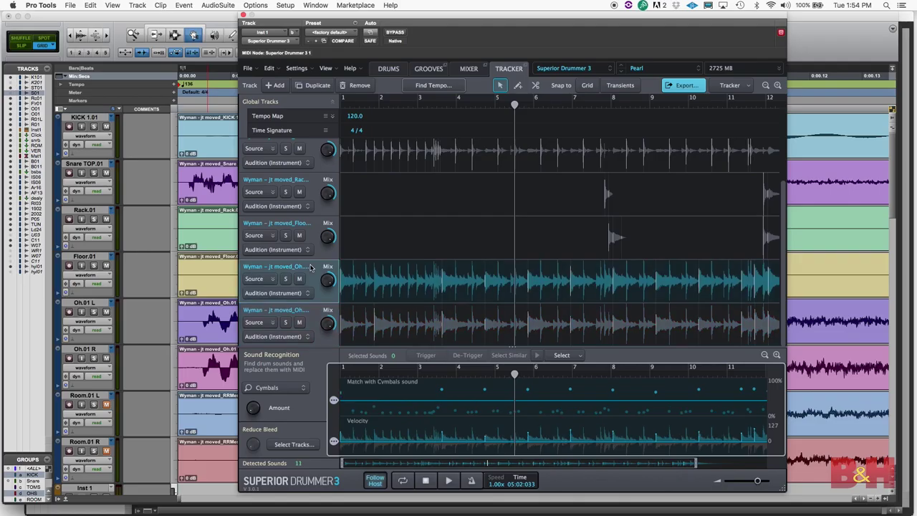
Set the overhead track's sound recognition target to Hi-Hat and detect its hits
click(302, 390)
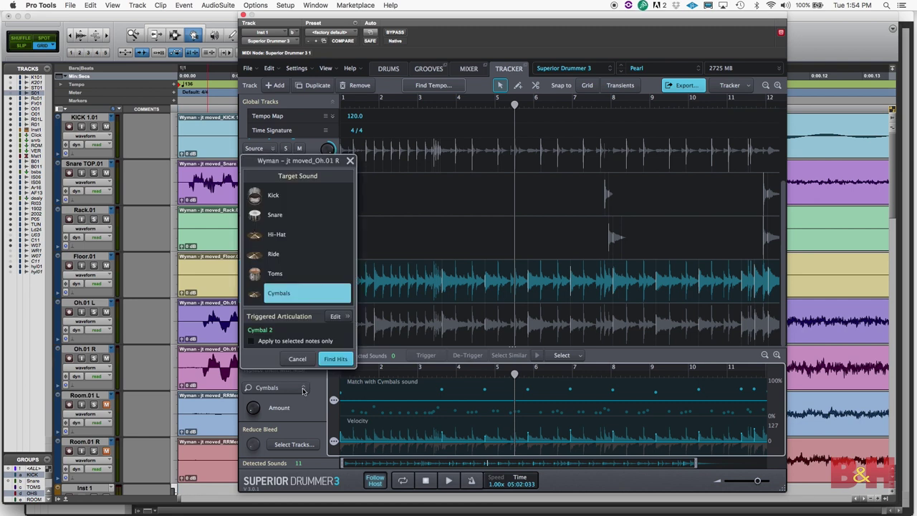
click(279, 235)
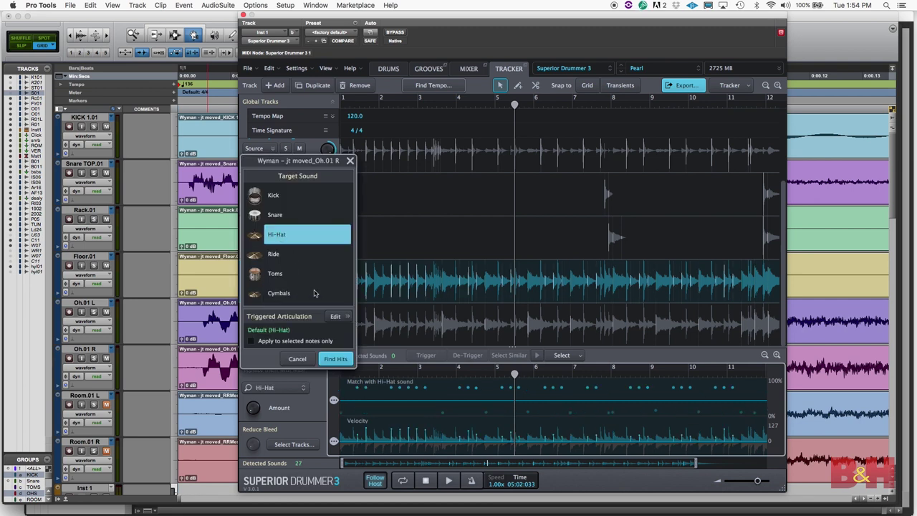
click(336, 359)
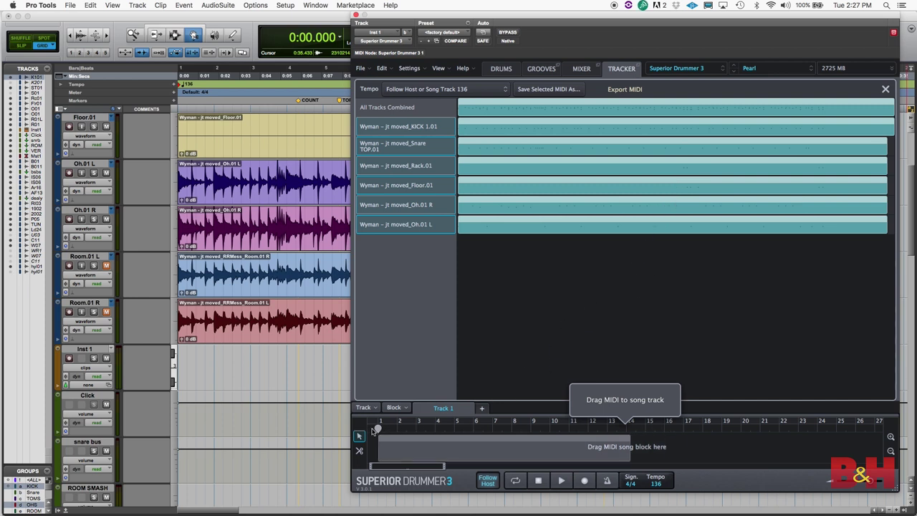
Place the converted MIDI at bar 1 and shift the hi-hat and cymbal notes one sixteenth later
drag(602, 296, 371, 431)
double_click(422, 435)
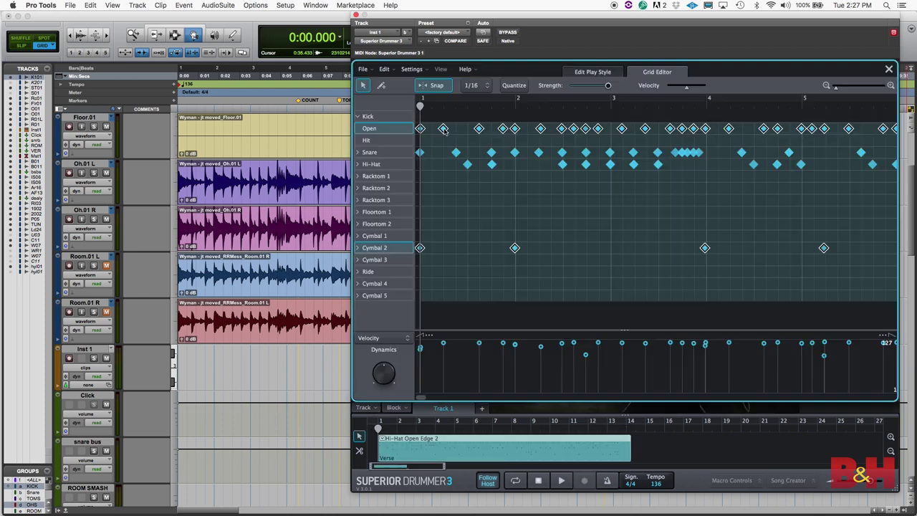
drag(444, 129, 456, 130)
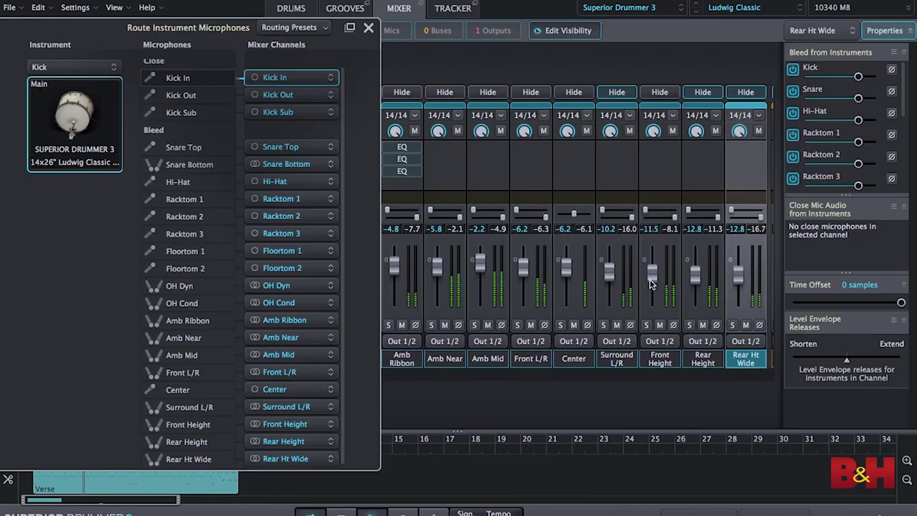
Pull the Front Height fader down to about -21.5 dB
drag(652, 280, 652, 290)
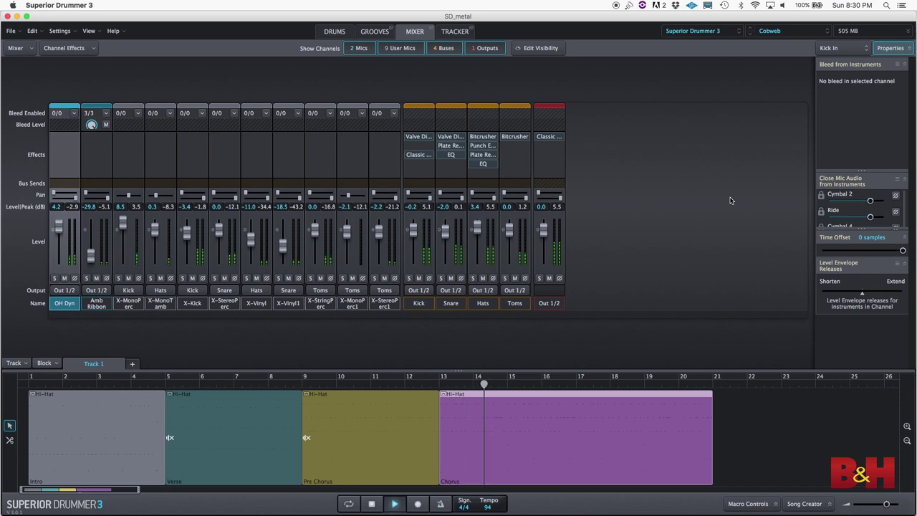
Switch to the Grooves browser
click(374, 31)
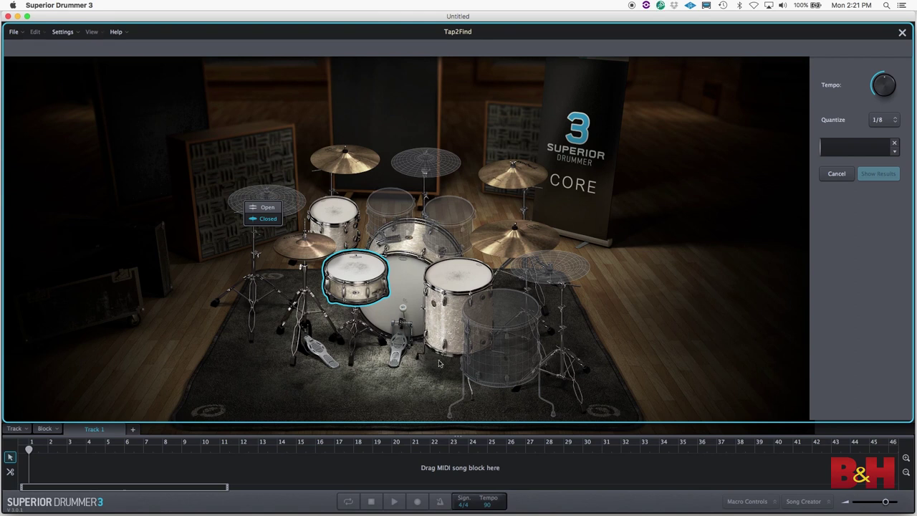
Find grooves from a tapped kick pattern and place the intro and Verse 01 grooves on Track 1
click(405, 278)
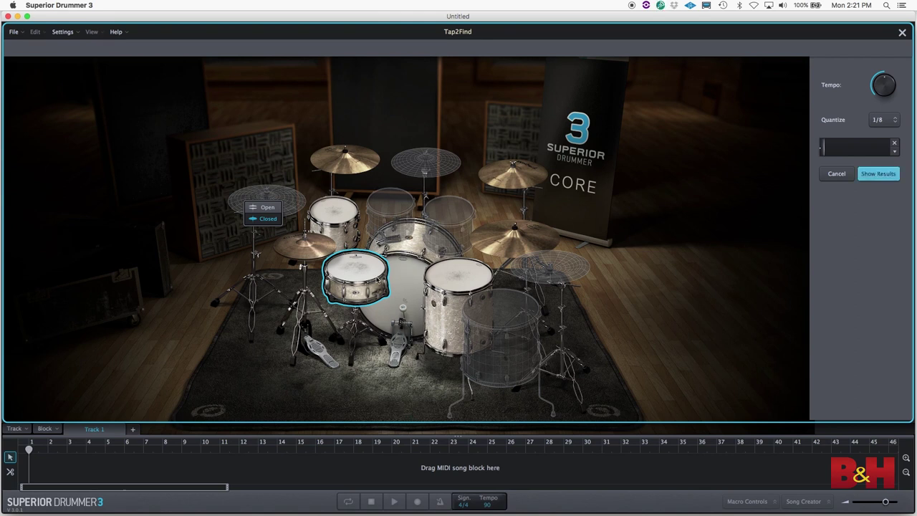
click(404, 287)
click(870, 176)
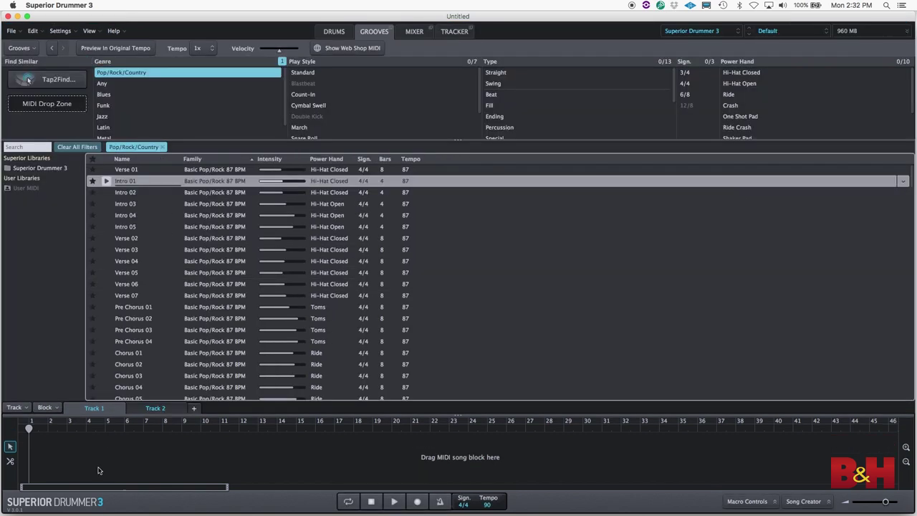
drag(51, 458, 31, 458)
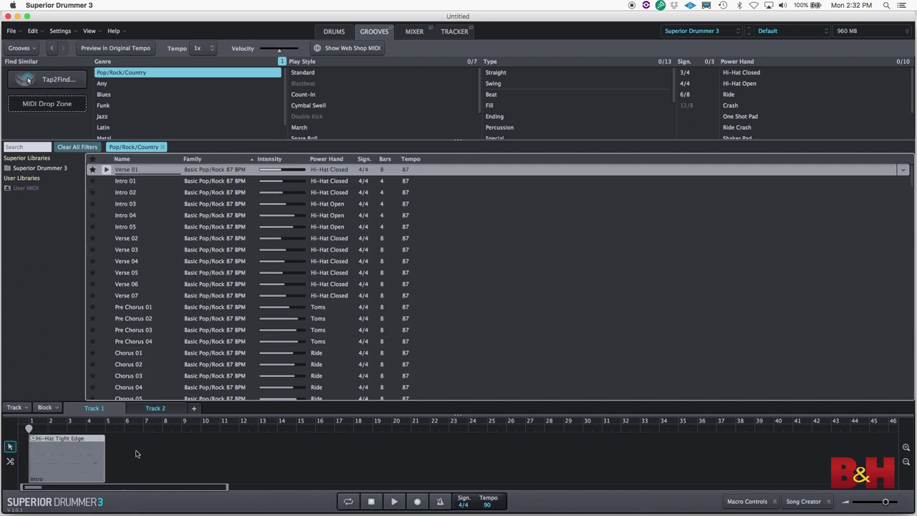
drag(137, 454, 113, 453)
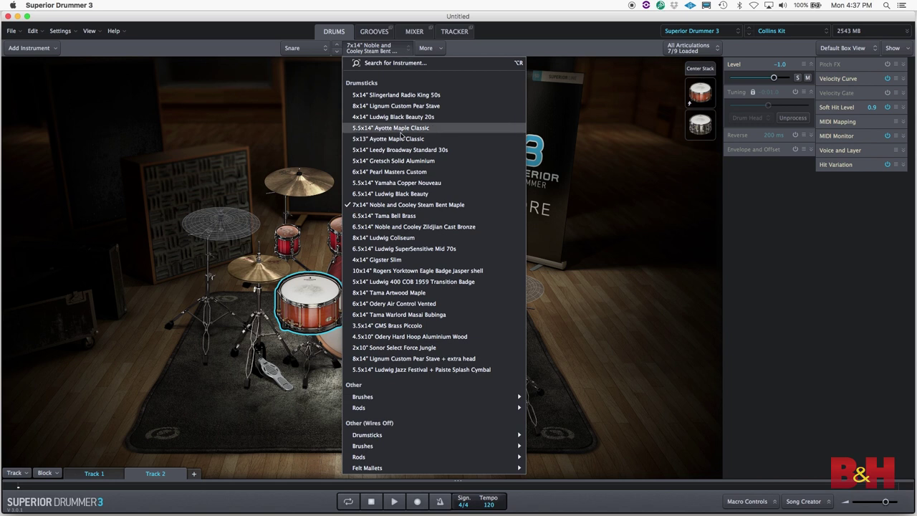
Use the Ayotte Maple Classic snare with Ruffs and import the clap WAV replacing Kick/Main
click(399, 143)
click(305, 324)
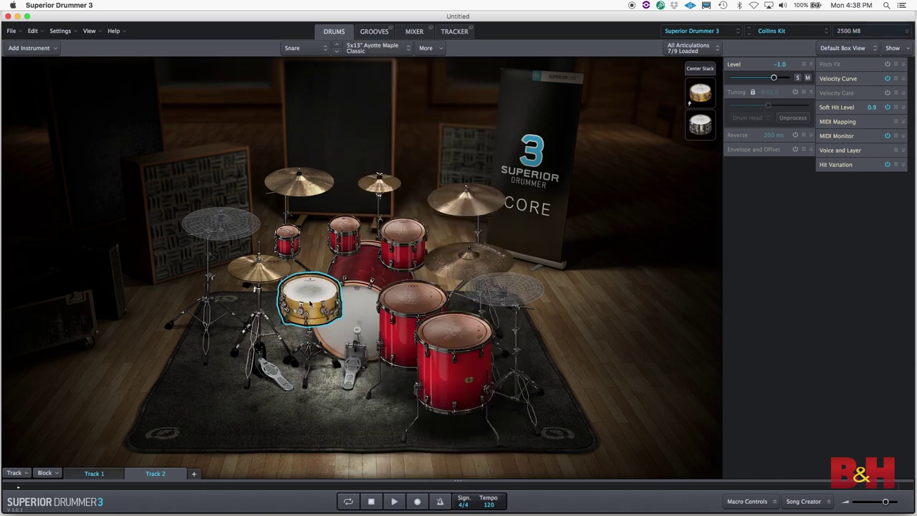
click(717, 49)
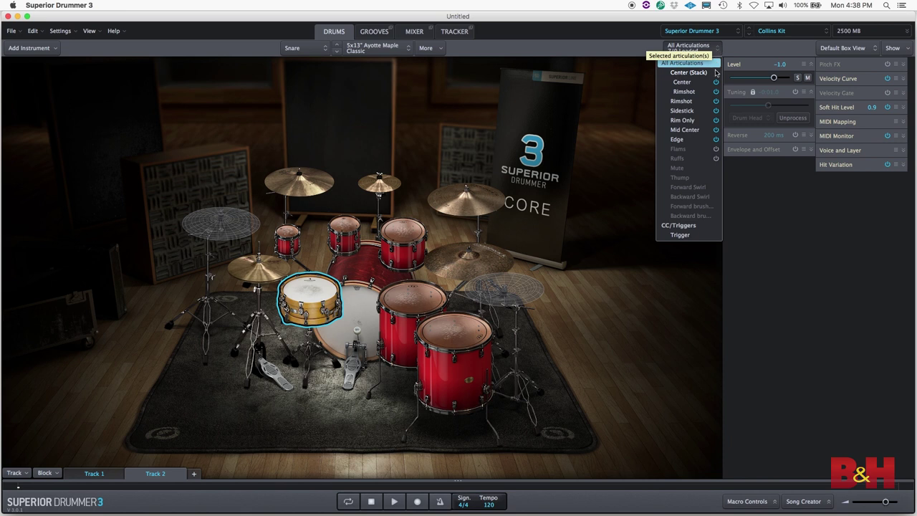
click(709, 160)
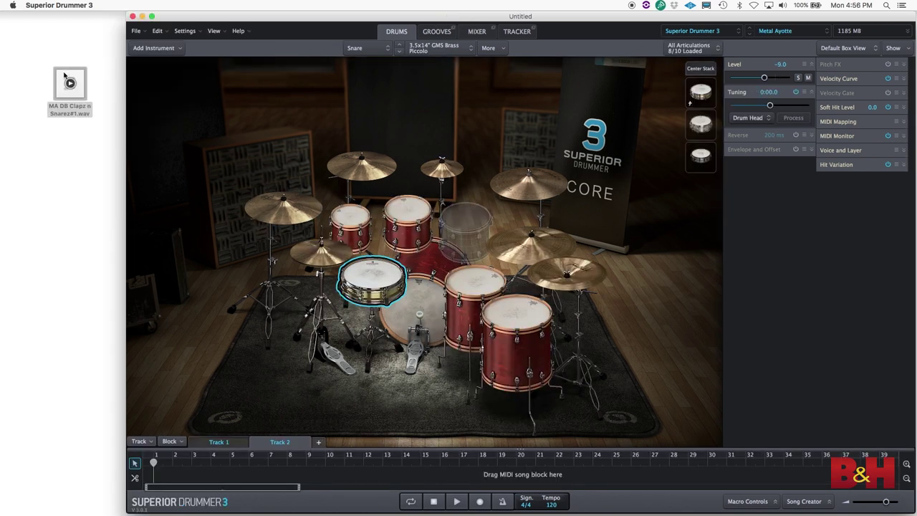
drag(64, 75, 157, 47)
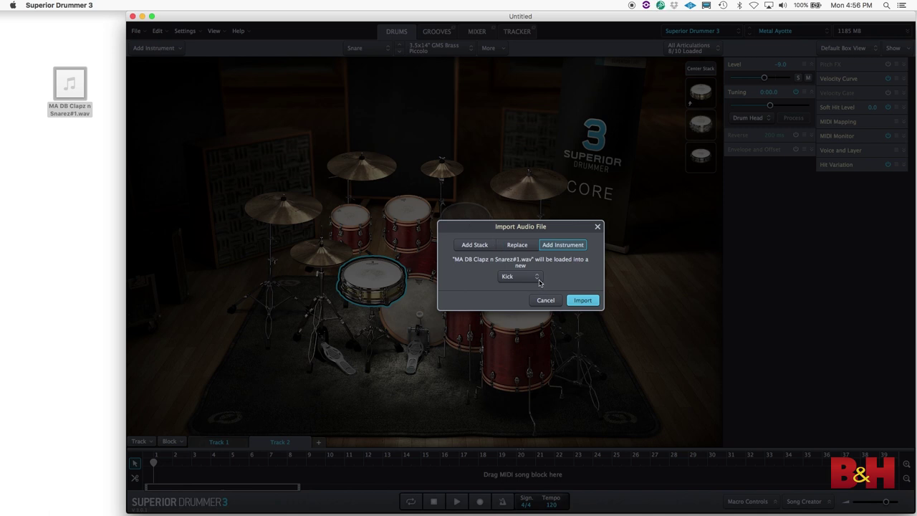
click(522, 247)
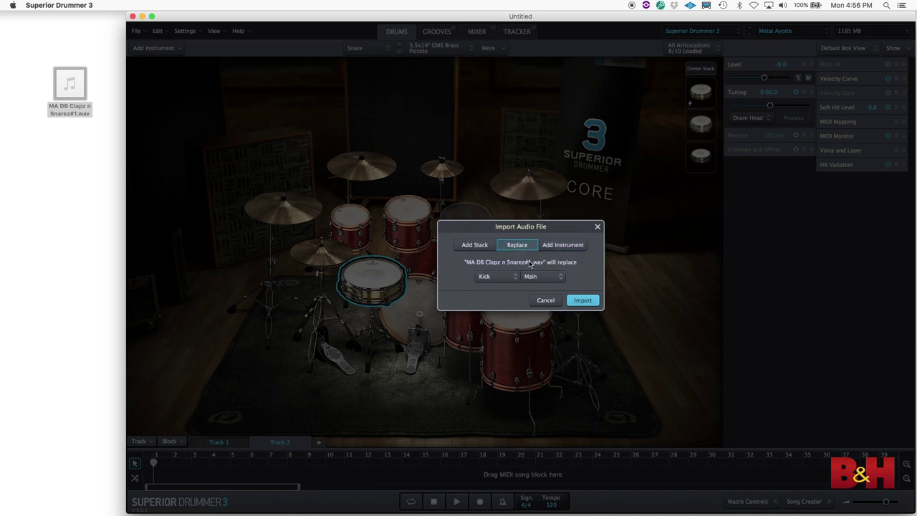
Pick the replaced instrument, enable snare Pitch FX, and drag its envelope point to about 161 ms
click(516, 277)
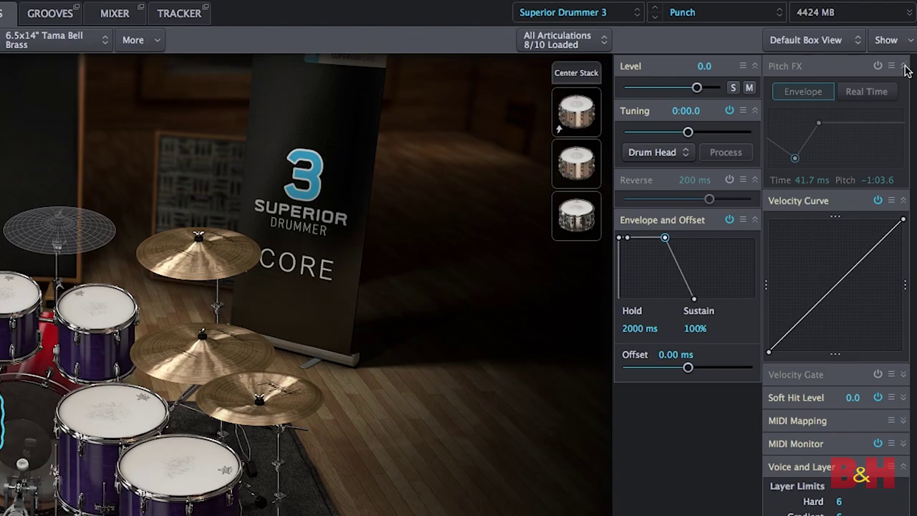
click(877, 66)
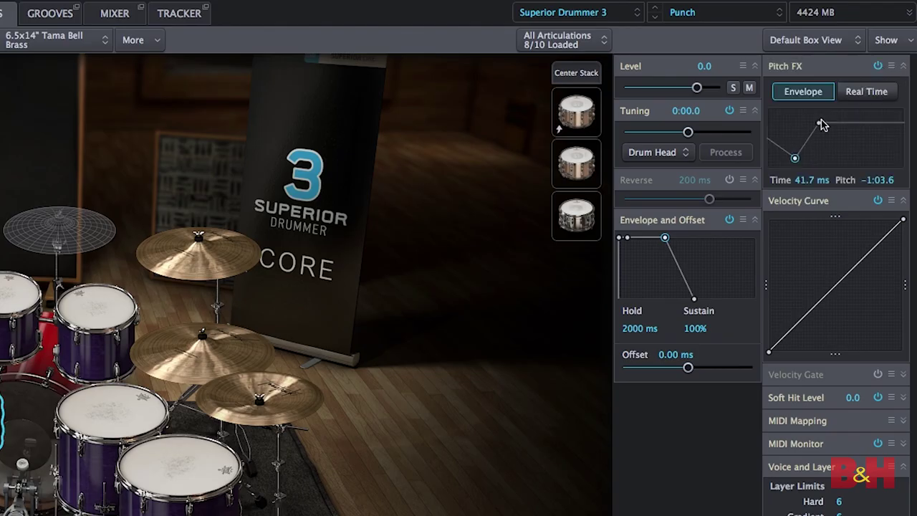
drag(821, 137, 822, 151)
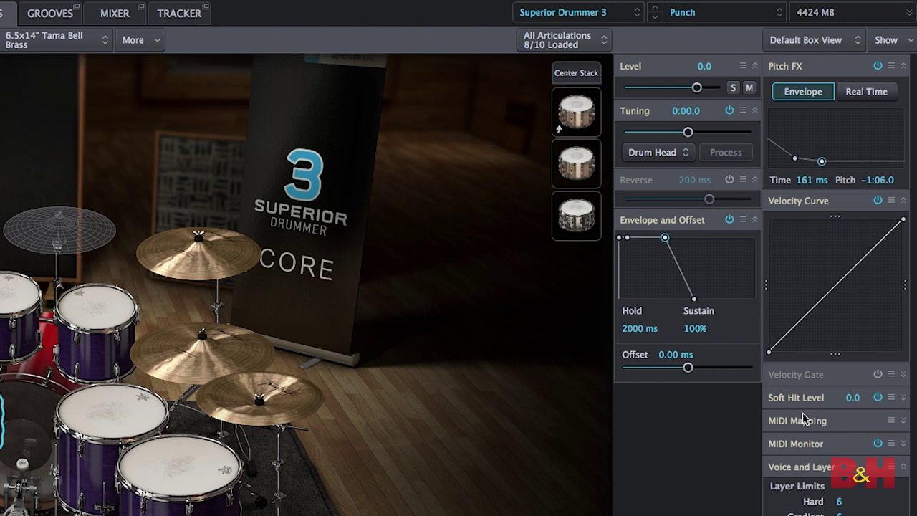
Turn on Reverse, then view and close the Comp 76, Classic Compressor and EQ preset lists
click(729, 180)
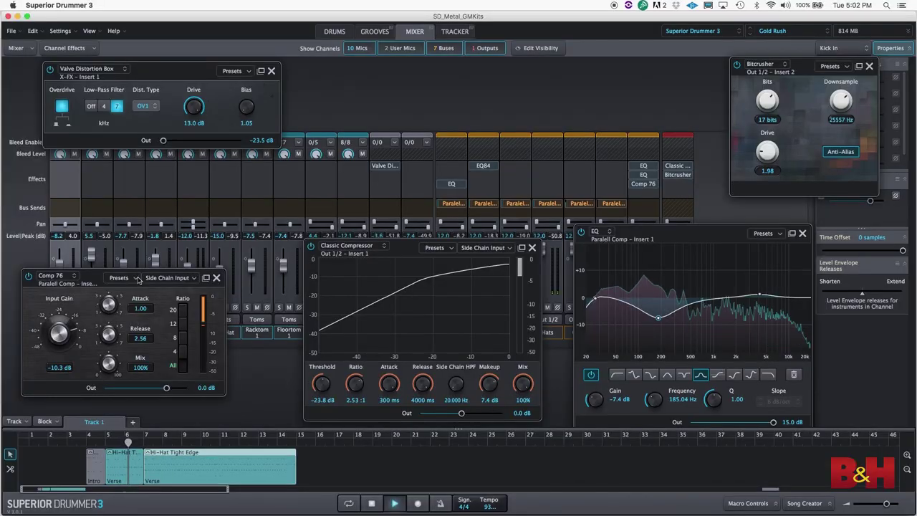
click(136, 278)
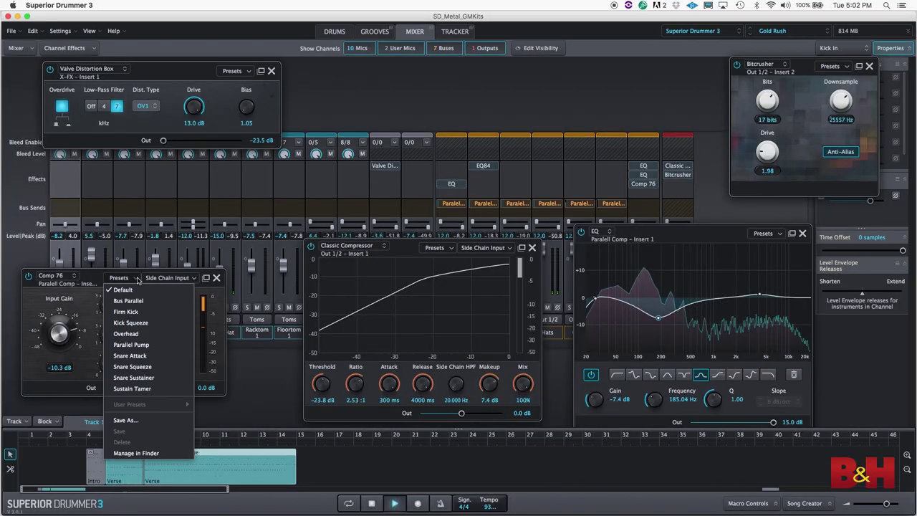
click(136, 278)
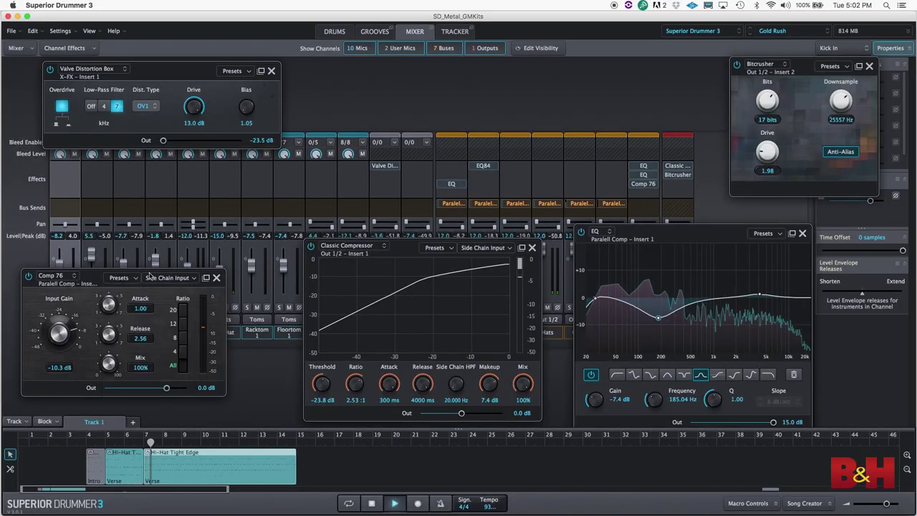
click(435, 248)
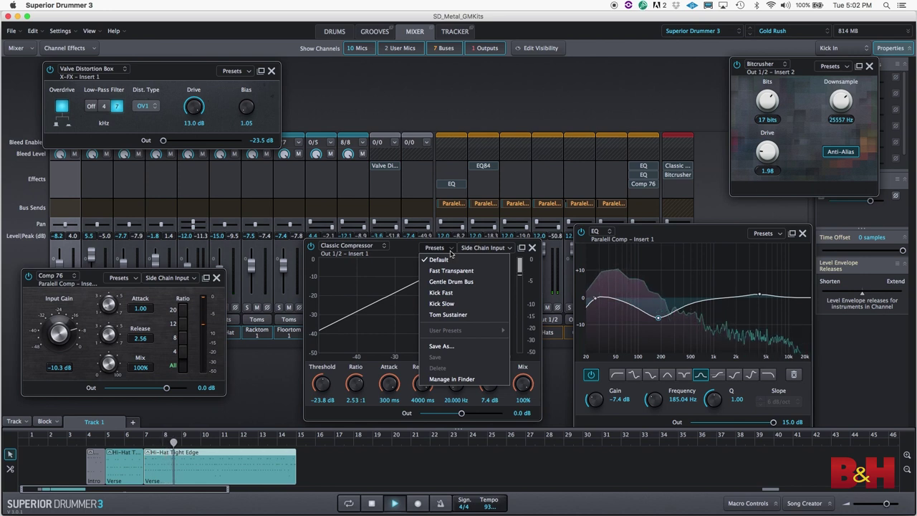
click(450, 251)
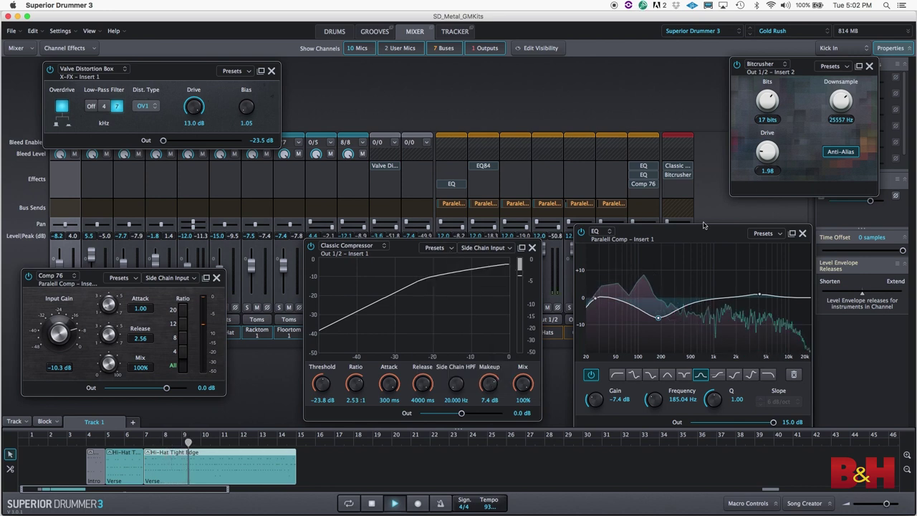
click(775, 235)
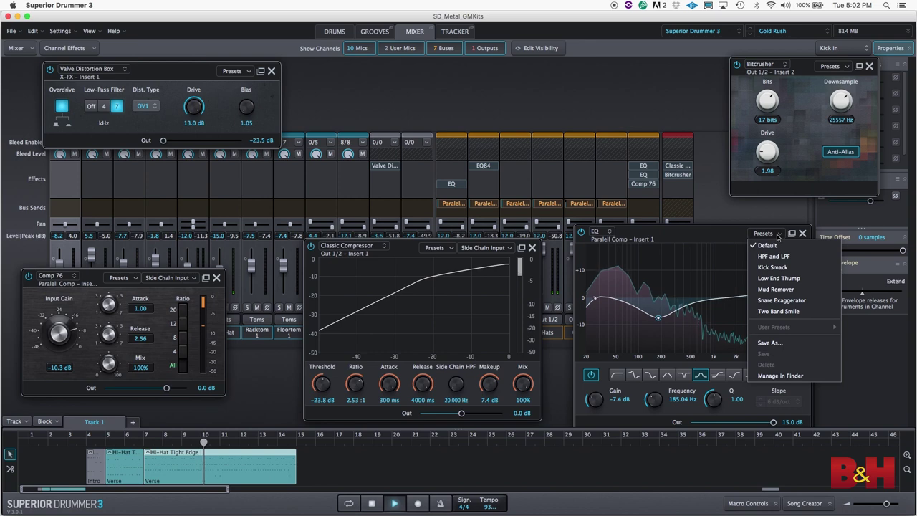
click(777, 235)
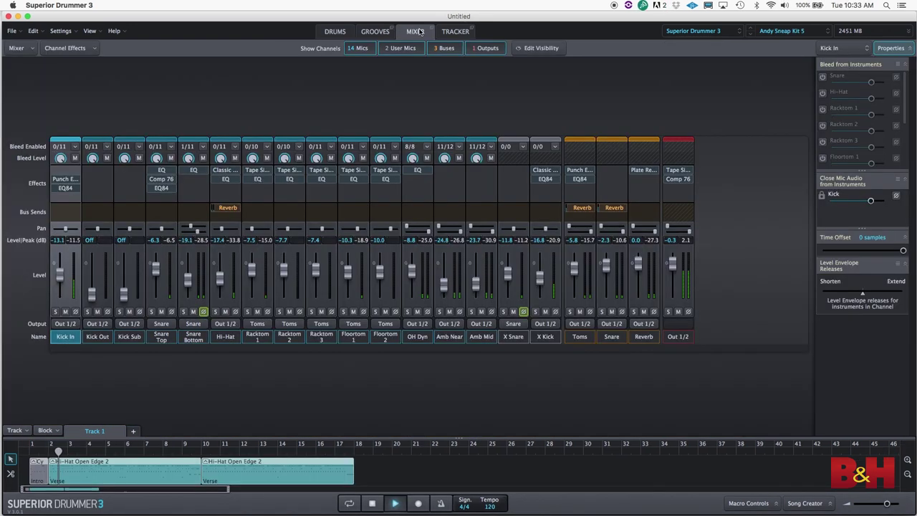
Float the Mixer in its own window, move it aside, and switch to the Grooves browser
click(432, 29)
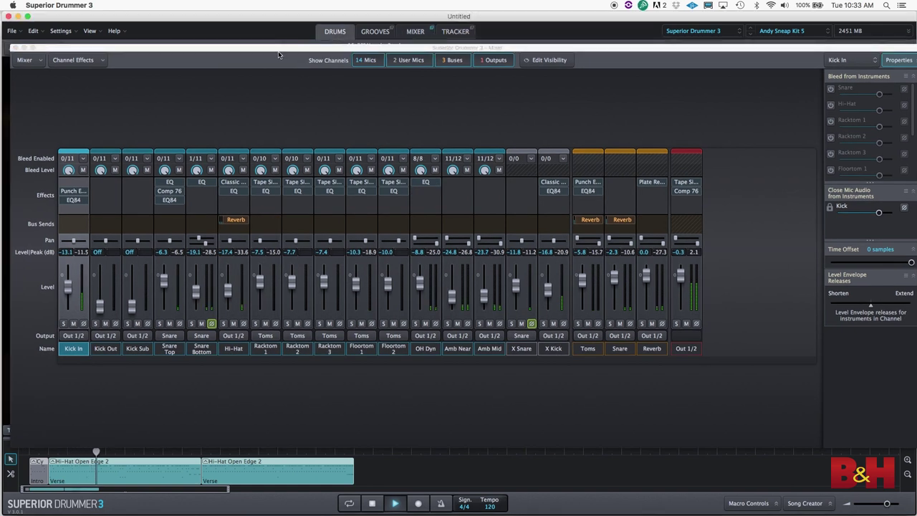
drag(279, 51, 753, 33)
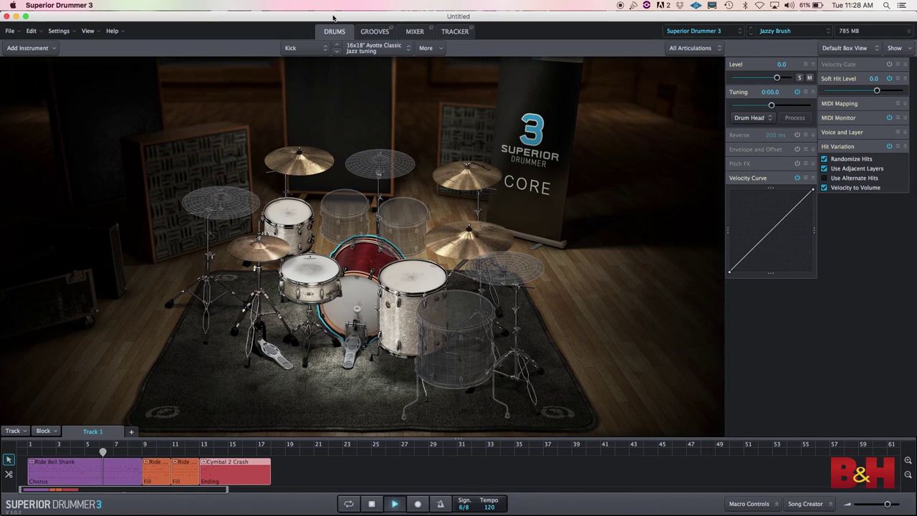
click(376, 32)
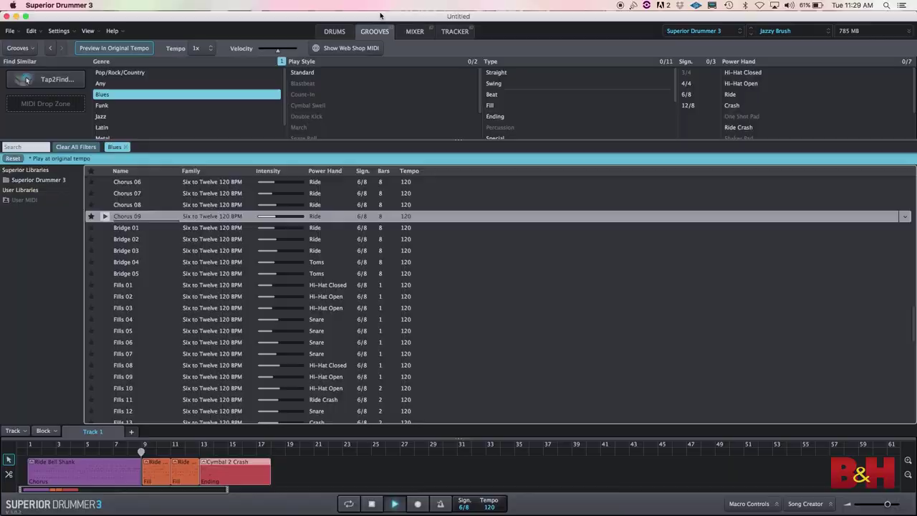